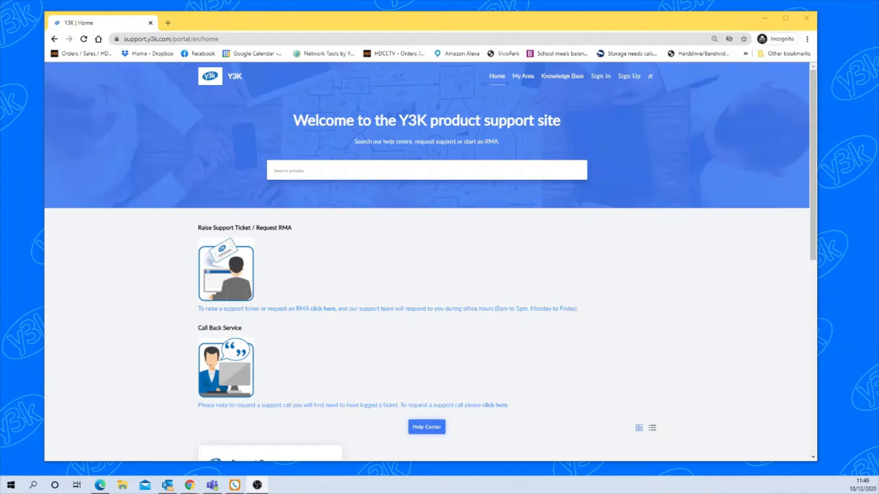
- Open the XIQ CMS Software for PC User's article (v1.4.76) under Knowledge Base > CMS Remote Software
{"action": "left_click", "coordinate": [556, 78]}
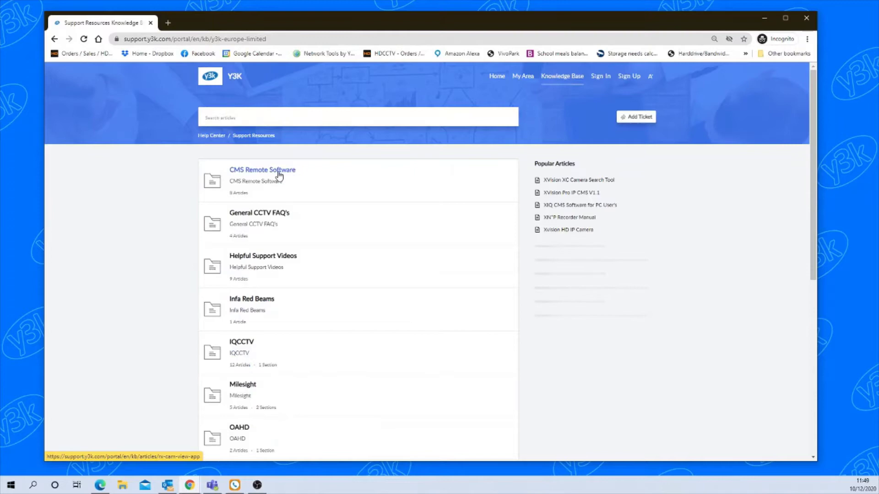
{"action": "left_click", "coordinate": [278, 174]}
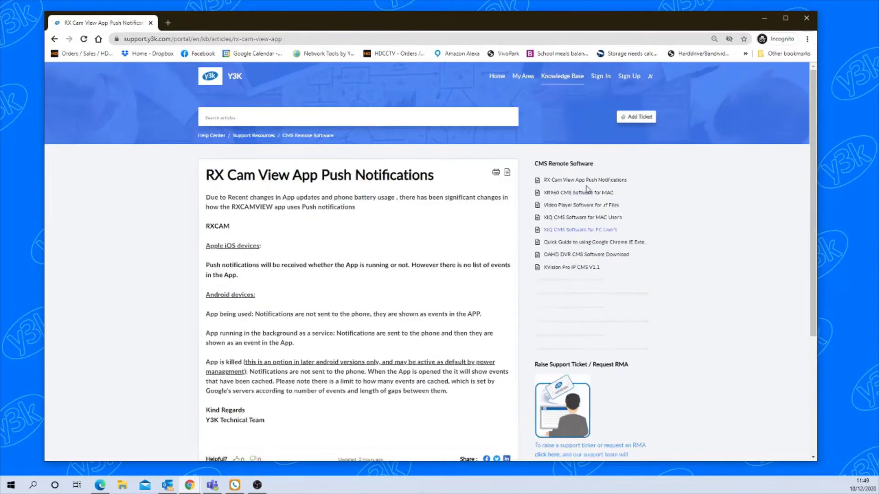
{"action": "left_click", "coordinate": [579, 230]}
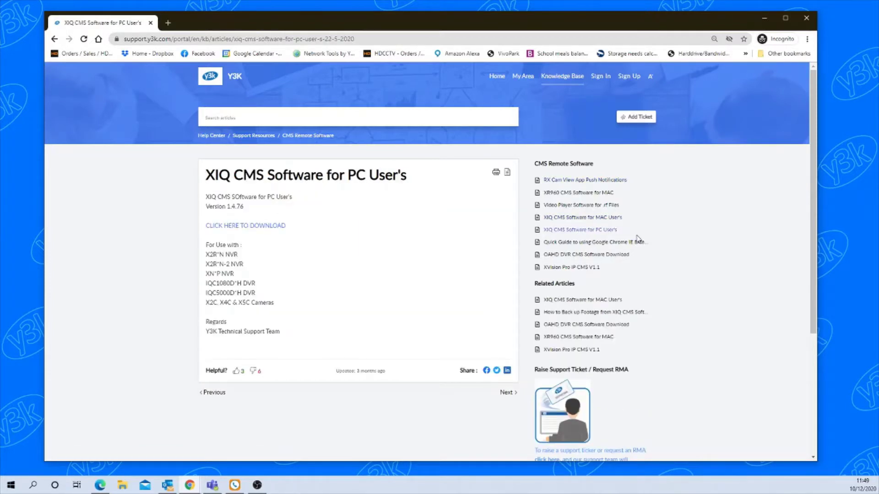
- Download XIQCMS_PC_1.4.76.exe from its Zoho WorkDrive share and save it to Downloads
{"action": "left_click", "coordinate": [237, 229]}
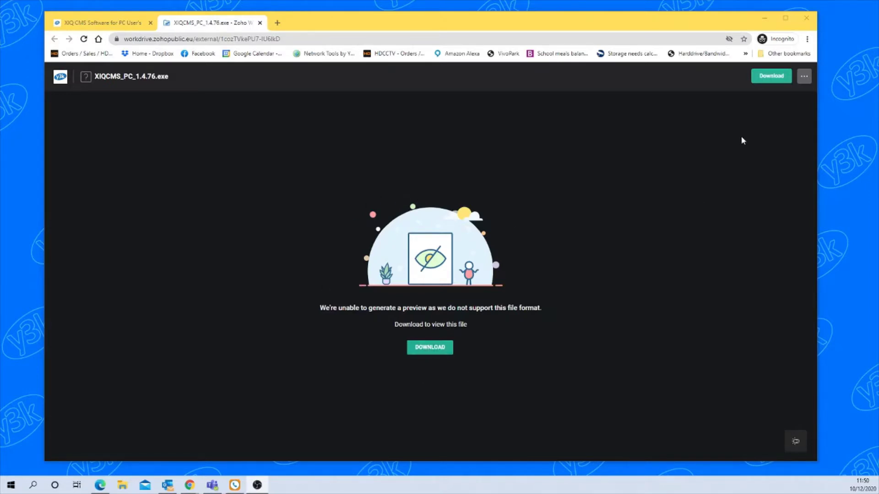
{"action": "left_click", "coordinate": [770, 81]}
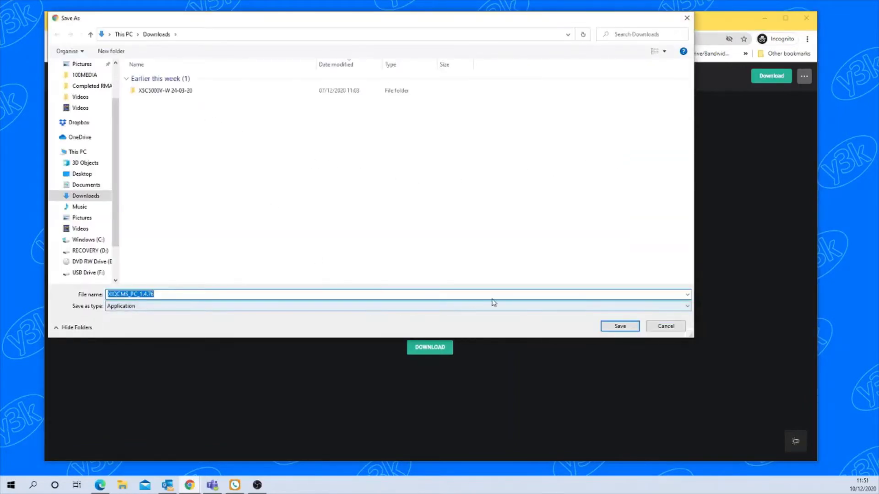
{"action": "left_click", "coordinate": [612, 329]}
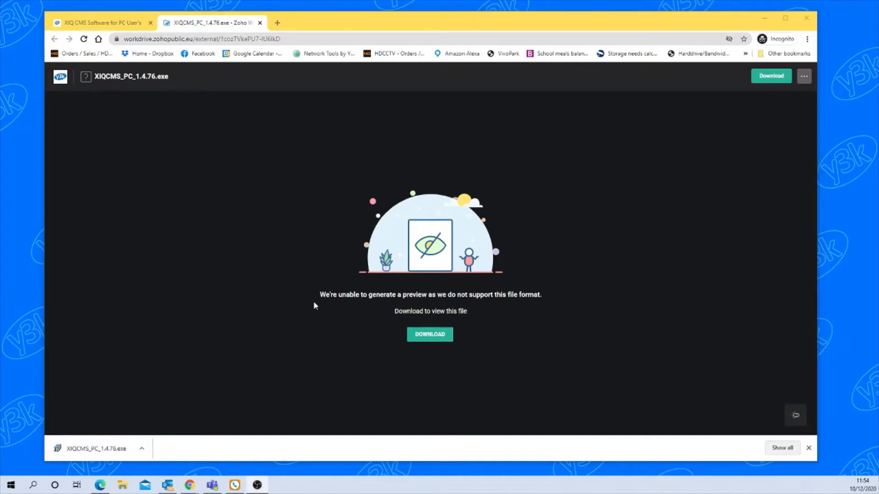
- Run the downloaded XIQCMS_PC_1.4.76.exe from Chrome's download shelf
{"action": "left_click", "coordinate": [142, 449]}
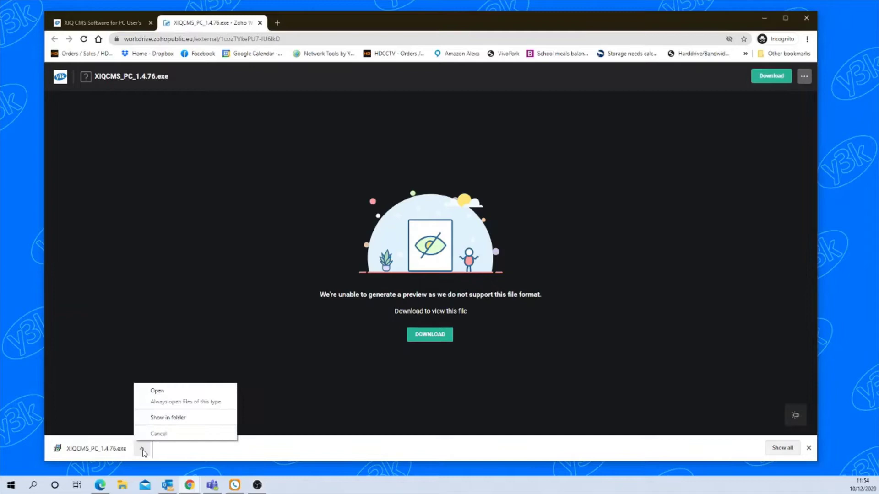
{"action": "left_click", "coordinate": [161, 391]}
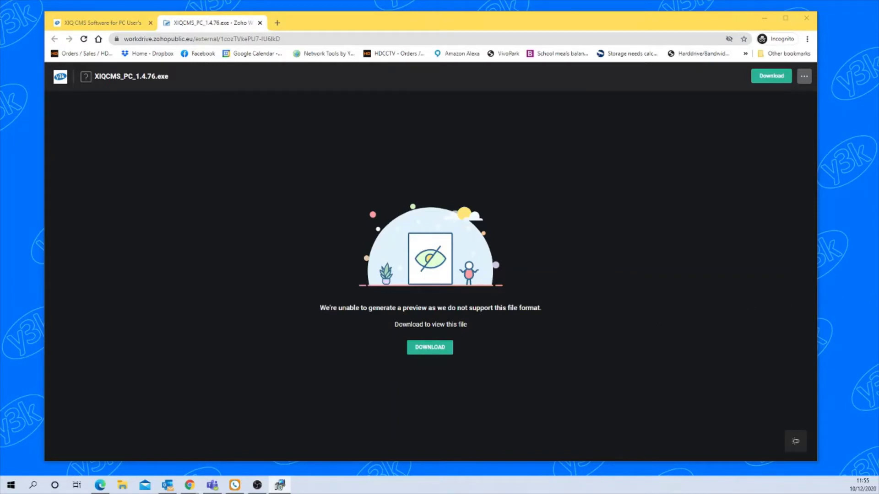
- Install XIQCMS 1.4.76 with default folders and a desktop icon, then finish and launch it
{"action": "left_click_drag", "start_coordinate": [654, 230], "coordinate": [431, 159]}
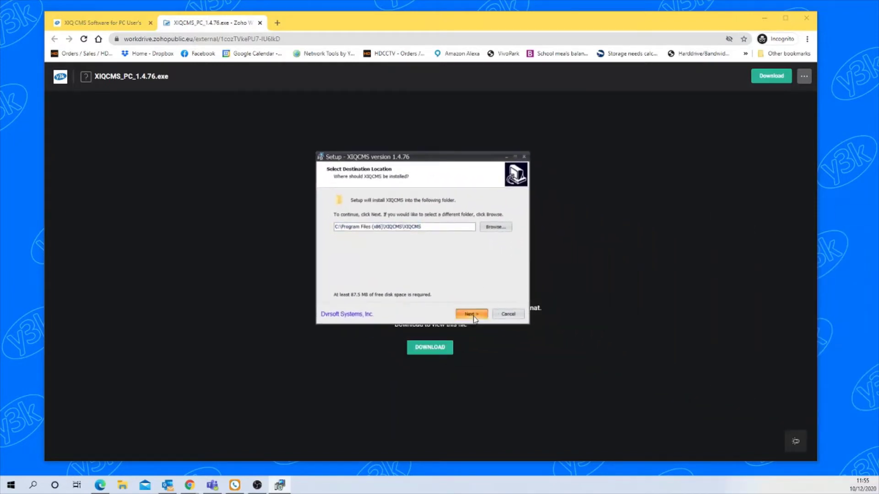
{"action": "left_click", "coordinate": [471, 314]}
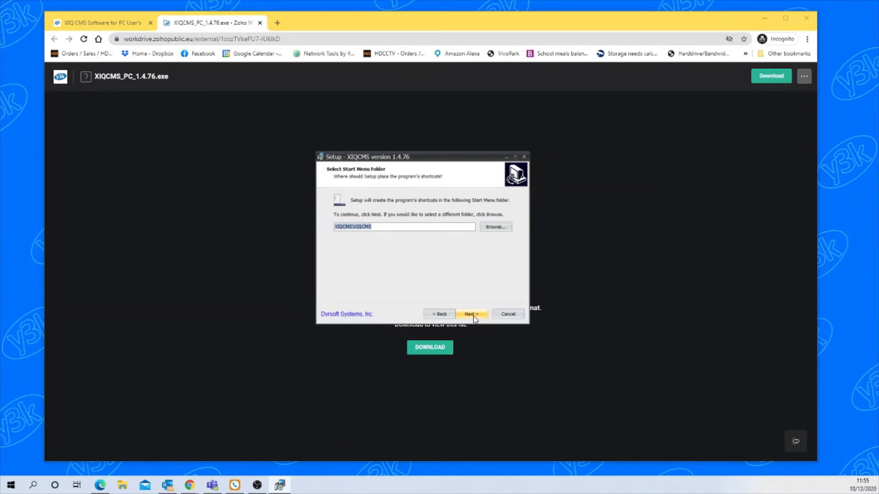
{"action": "left_click", "coordinate": [472, 314]}
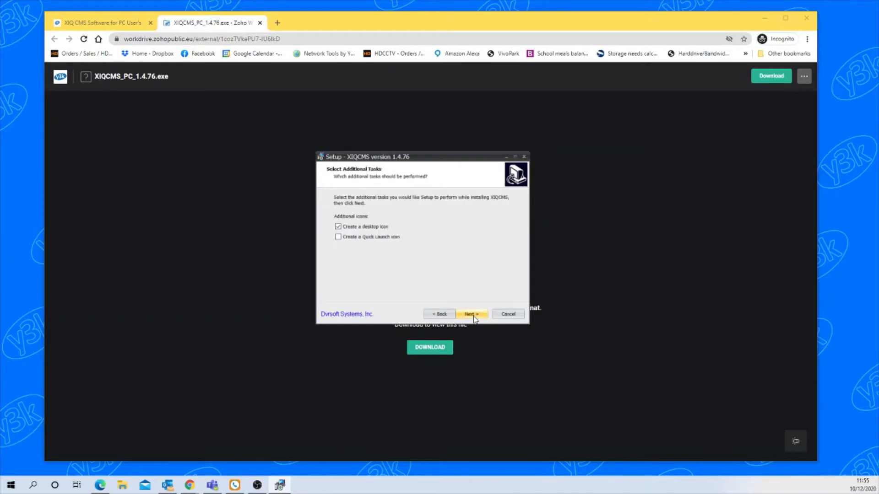
{"action": "left_click", "coordinate": [473, 315]}
{"action": "left_click", "coordinate": [473, 315]}
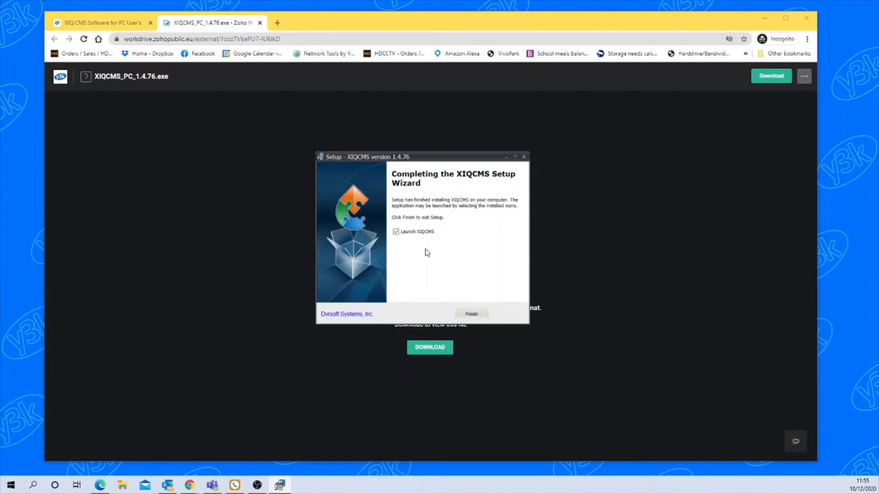
{"action": "left_click", "coordinate": [472, 315]}
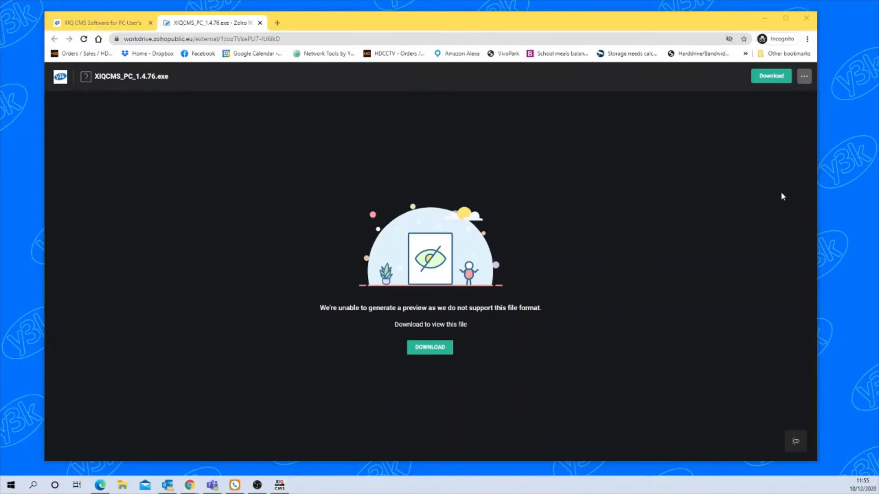
- Minimise Chrome and advance the Add DVR Wizard from its welcome page to the Import page
{"action": "left_click_drag", "start_coordinate": [786, 192], "coordinate": [437, 129]}
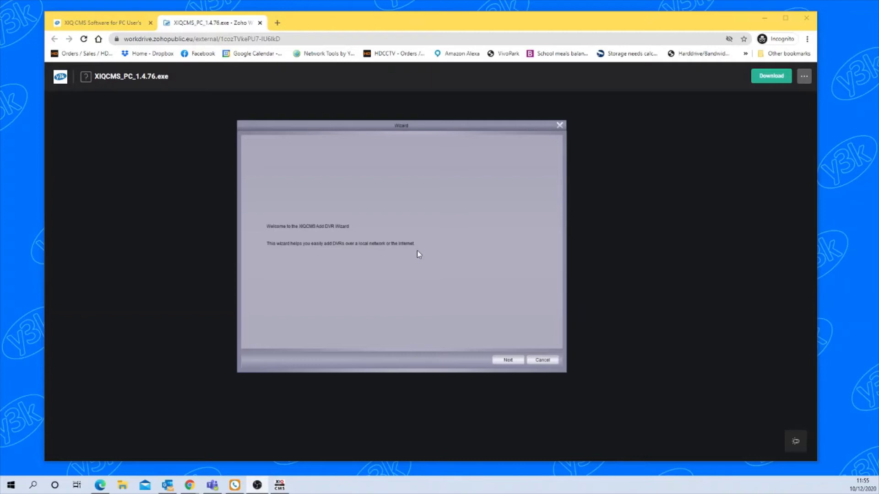
{"action": "left_click", "coordinate": [763, 18]}
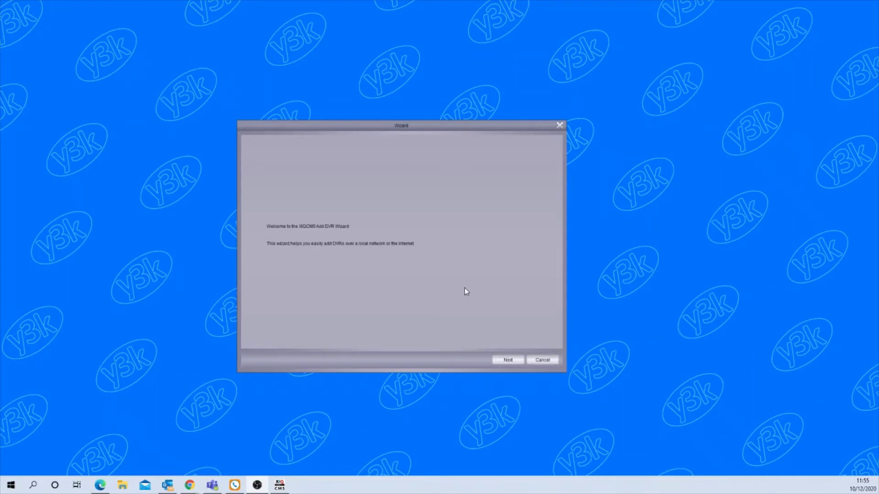
{"action": "left_click", "coordinate": [508, 361]}
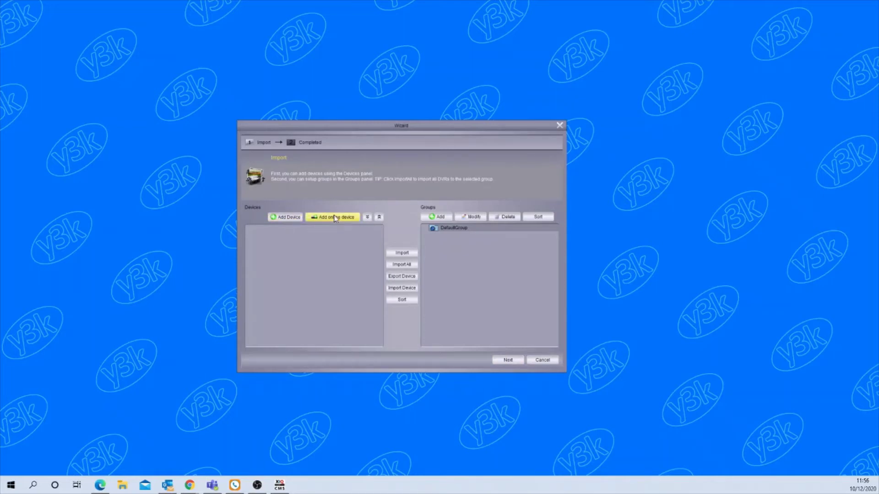
{"action": "left_click", "coordinate": [283, 218]}
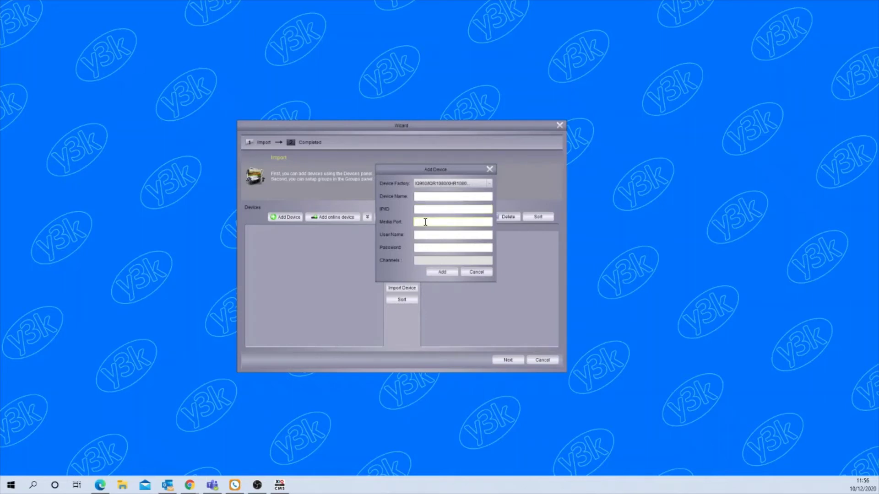
{"action": "left_click", "coordinate": [425, 223]}
{"action": "left_click", "coordinate": [490, 169]}
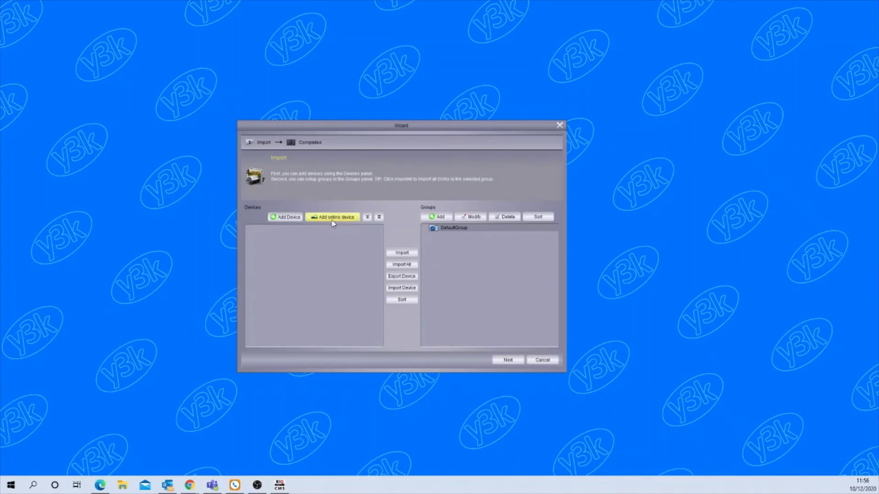
- Search for online devices and add the DVR at 192.168.1.243 into the Add Device form
{"action": "left_click", "coordinate": [332, 219]}
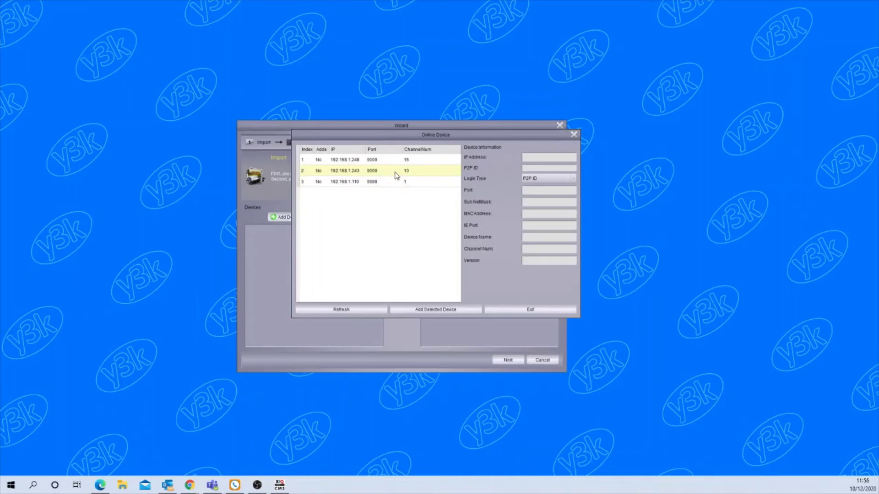
{"action": "left_click", "coordinate": [387, 175]}
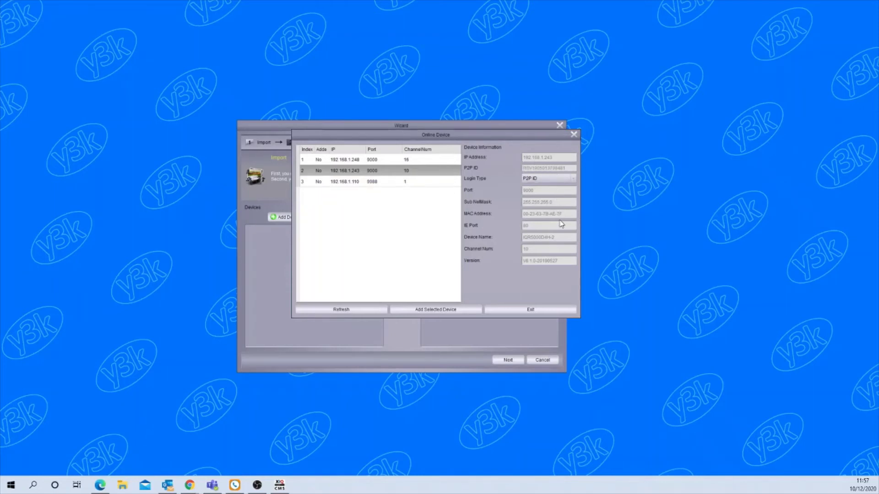
{"action": "left_click", "coordinate": [435, 310]}
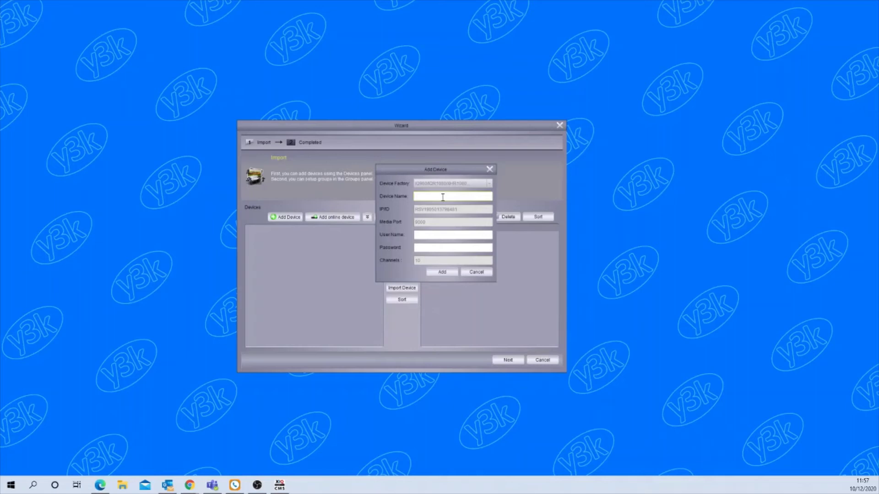
- Name the device IQRT5000, enter the admin user name and device password, and add it
{"action": "type", "text": "IQRT"}
{"action": "type", "text": "5000"}
{"action": "left_click", "coordinate": [448, 236]}
{"action": "type", "text": "ad"}
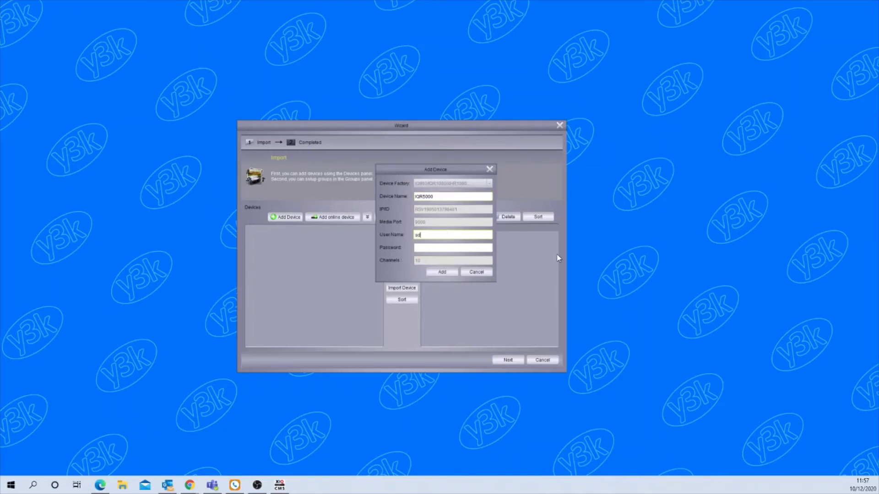
{"action": "type", "text": "min"}
{"action": "left_click", "coordinate": [425, 249]}
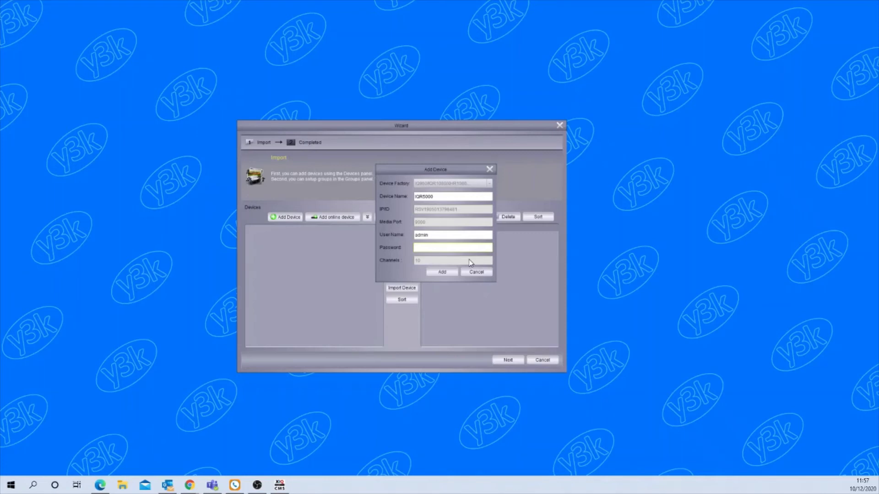
{"action": "type", "text": "123456"}
{"action": "left_click", "coordinate": [442, 272]}
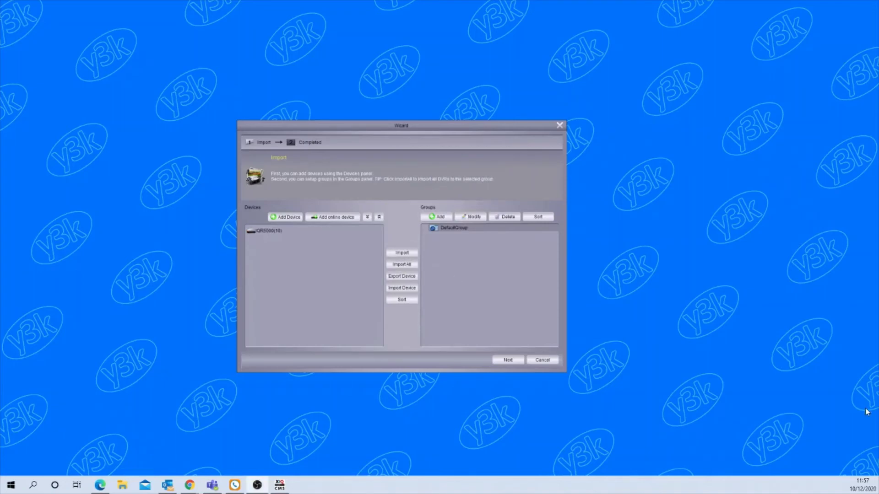
- Import all devices into DefaultGroup and complete the Add DVR Wizard
{"action": "mouse_move", "coordinate": [269, 231]}
{"action": "left_click", "coordinate": [392, 265]}
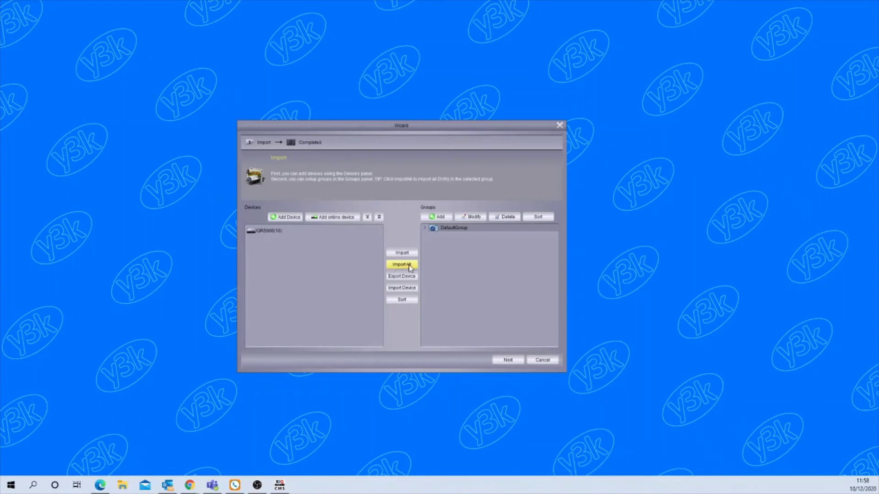
{"action": "left_click", "coordinate": [508, 360]}
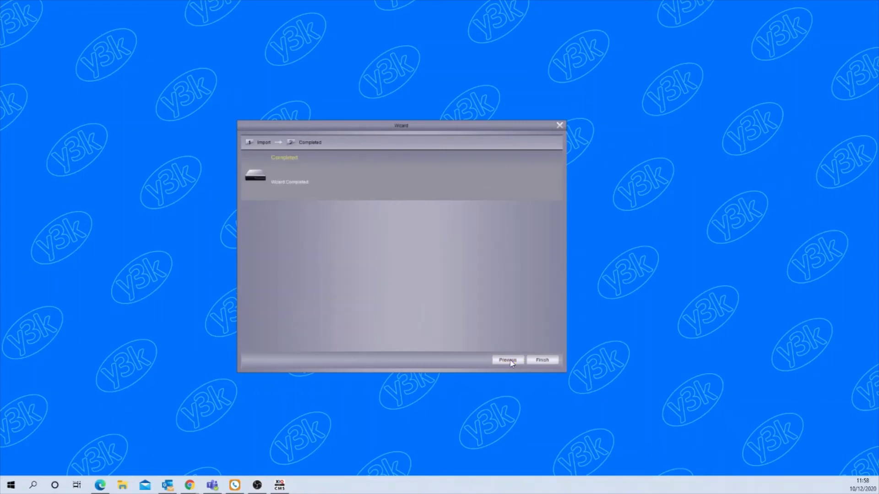
{"action": "left_click", "coordinate": [542, 361]}
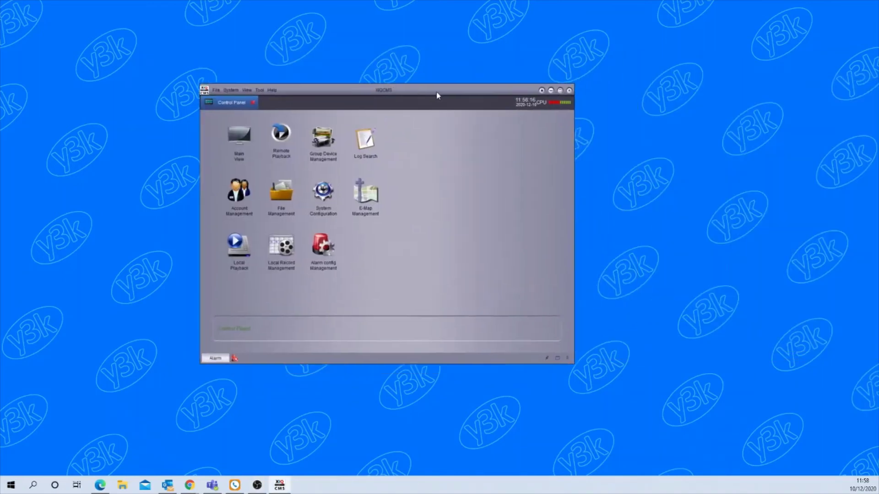
- Open Main View, expand DefaultGroup and IQR5000, and drag Channel1 into the top-left pane
{"action": "left_click_drag", "start_coordinate": [435, 90], "coordinate": [479, 87]}
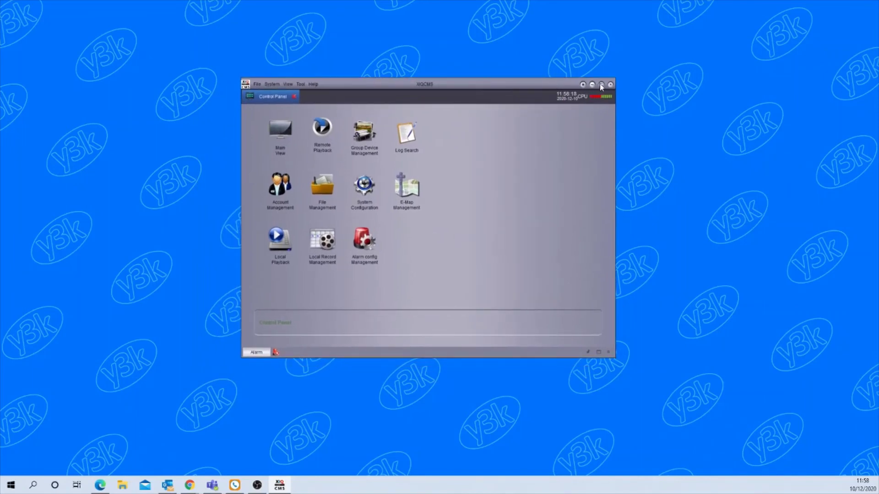
{"action": "double_click", "coordinate": [280, 131]}
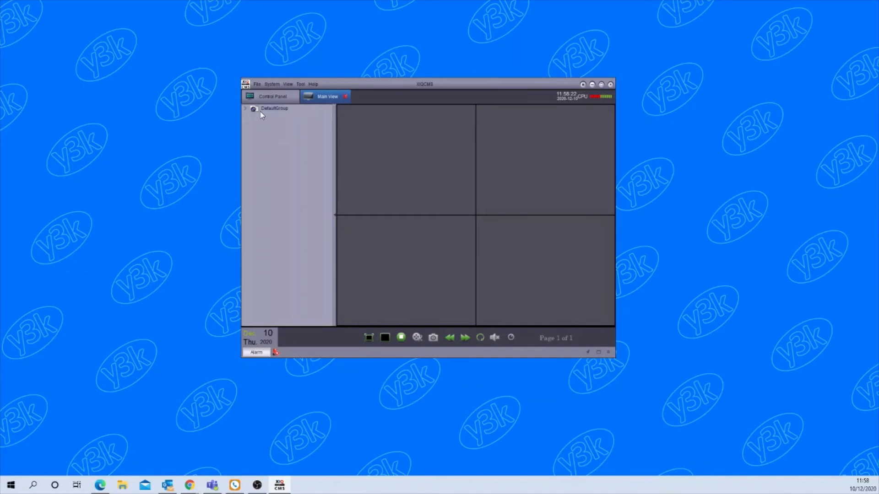
{"action": "left_click", "coordinate": [244, 108]}
{"action": "left_click", "coordinate": [253, 117]}
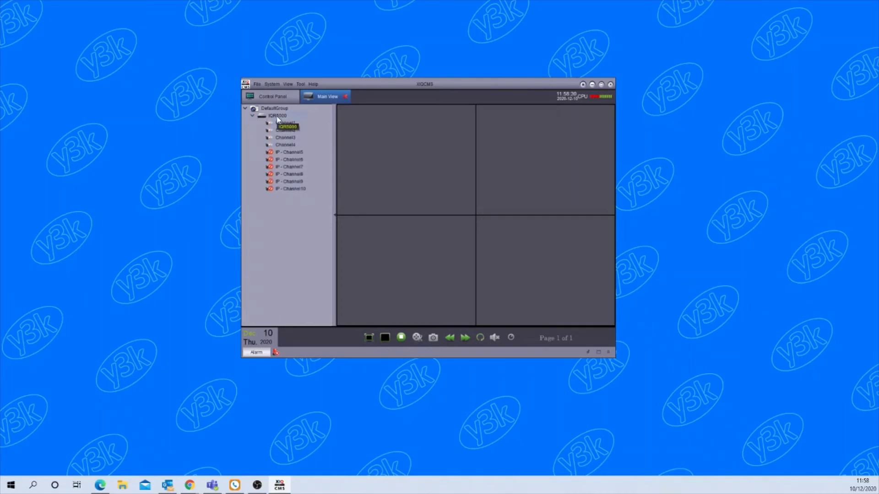
{"action": "left_click_drag", "start_coordinate": [402, 132], "coordinate": [401, 131]}
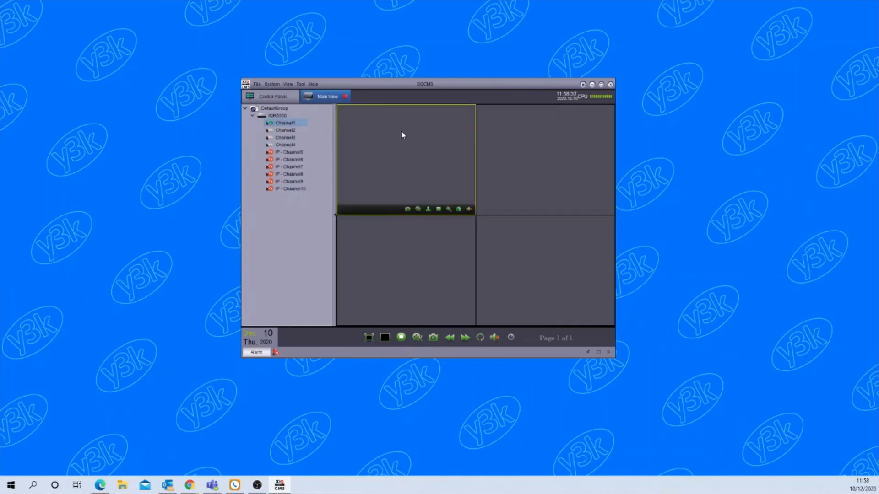
- Stop the Channel1 live preview, then restart it from Channel1's menu in the device tree
{"action": "left_click_drag", "start_coordinate": [285, 131], "coordinate": [521, 153]}
{"action": "right_click", "coordinate": [404, 148]}
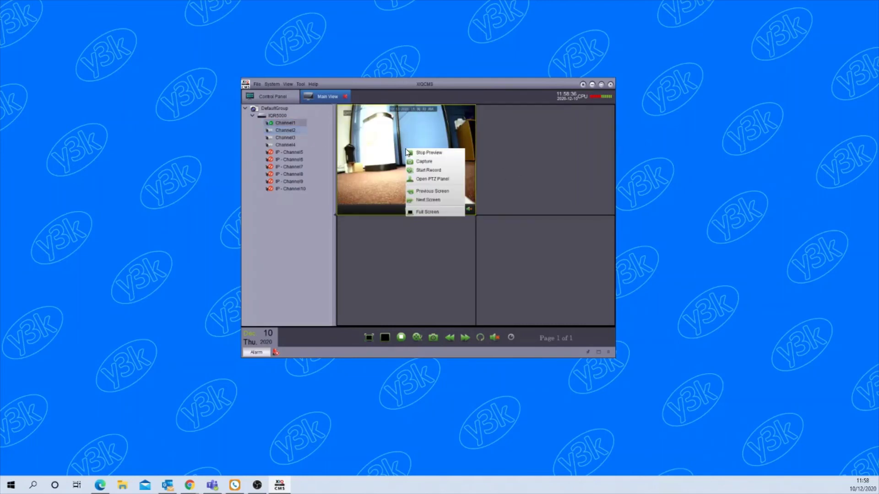
{"action": "left_click", "coordinate": [414, 154]}
{"action": "right_click", "coordinate": [479, 154]}
{"action": "left_click", "coordinate": [492, 161]}
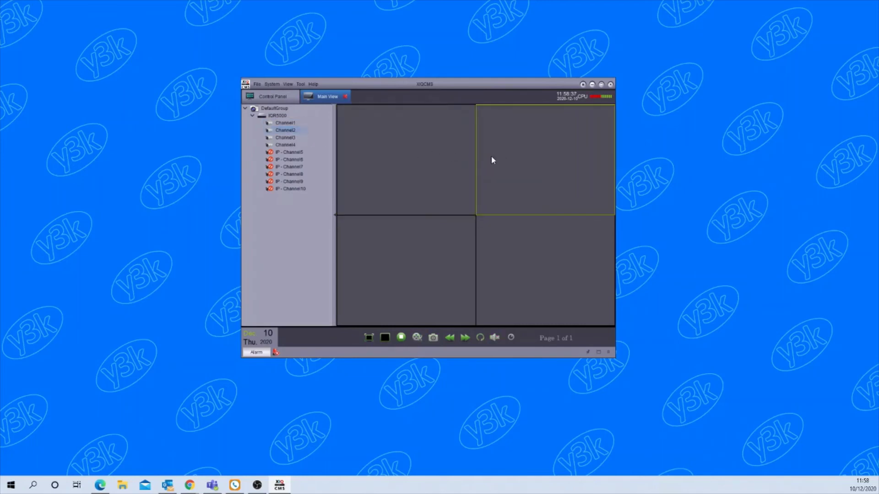
{"action": "right_click", "coordinate": [279, 121]}
{"action": "left_click", "coordinate": [298, 121]}
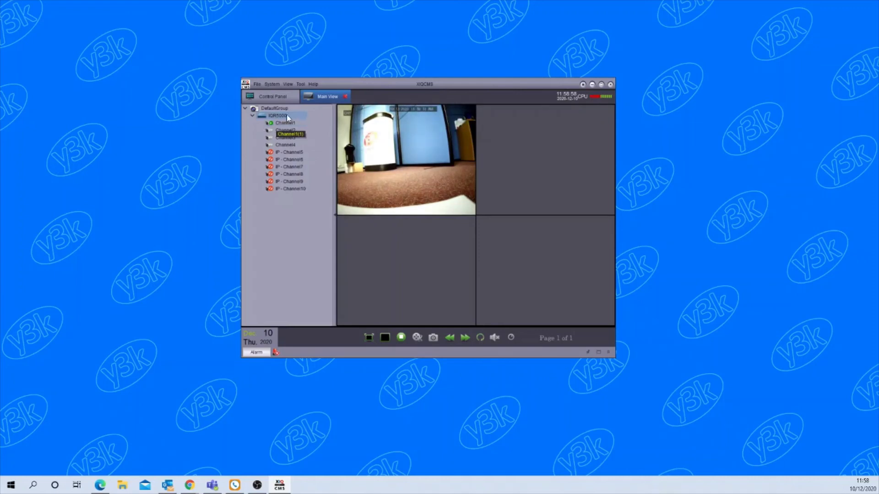
- Open the IQR5000's Remote Configuration from its right-click menu, then close that window
{"action": "right_click", "coordinate": [277, 115]}
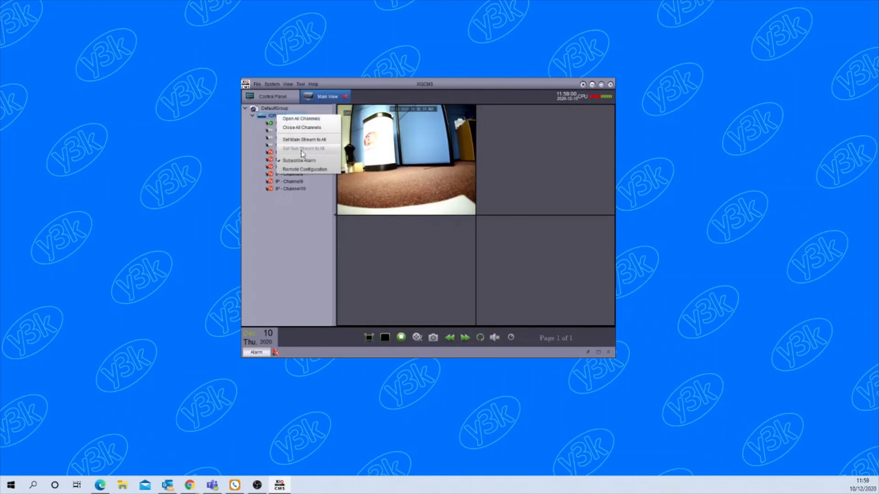
{"action": "left_click", "coordinate": [319, 173]}
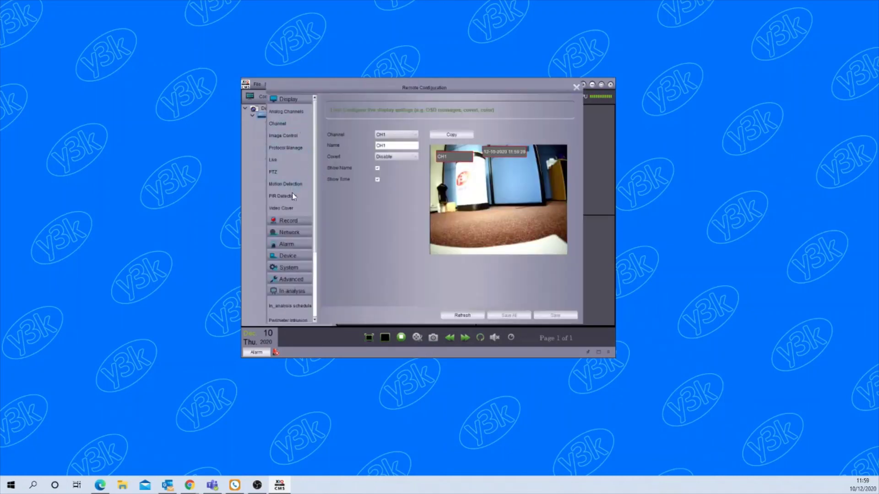
{"action": "left_click", "coordinate": [575, 88]}
- From the control panel, open Group Device Management and the IQR5000's remote configuration
{"action": "left_click", "coordinate": [275, 96]}
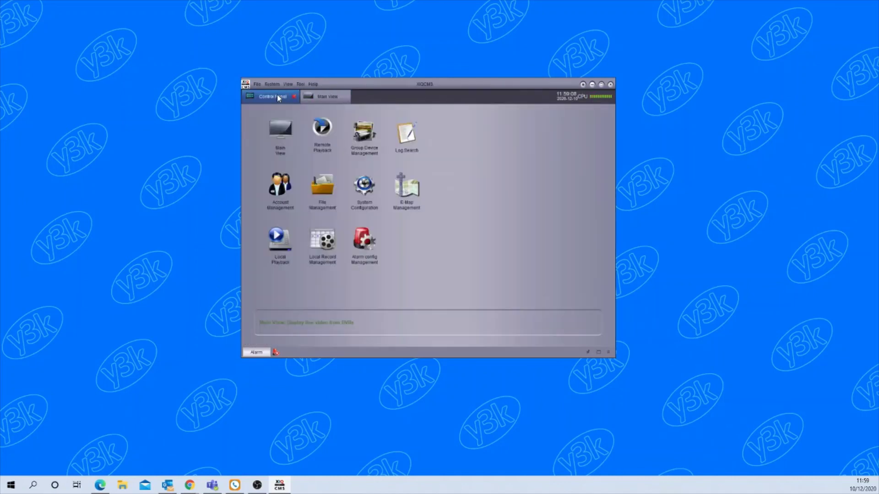
{"action": "left_click", "coordinate": [365, 131]}
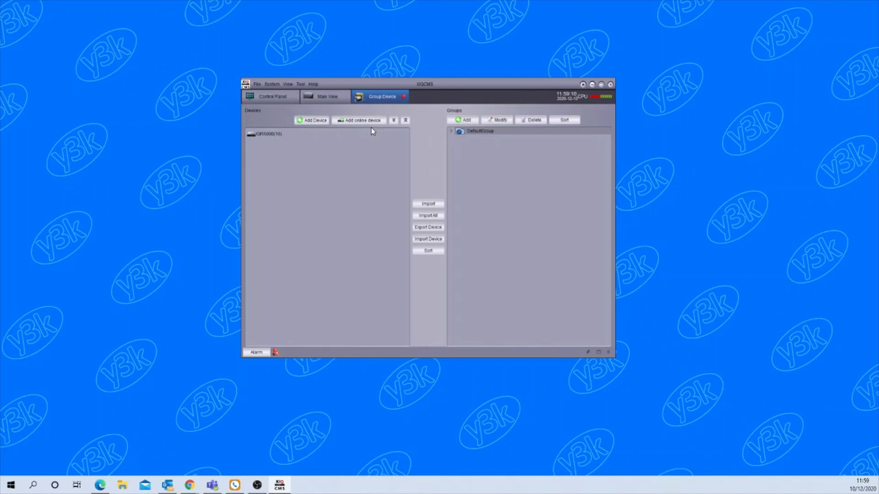
{"action": "mouse_move", "coordinate": [263, 140]}
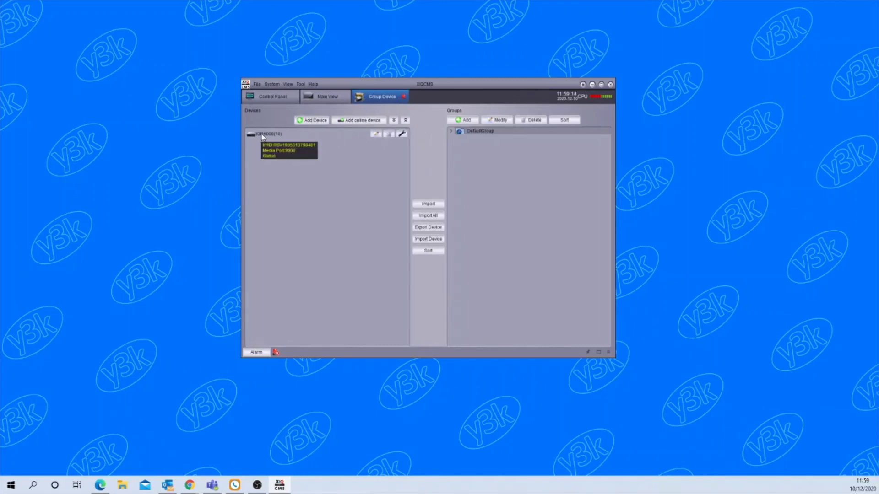
{"action": "left_click", "coordinate": [402, 135]}
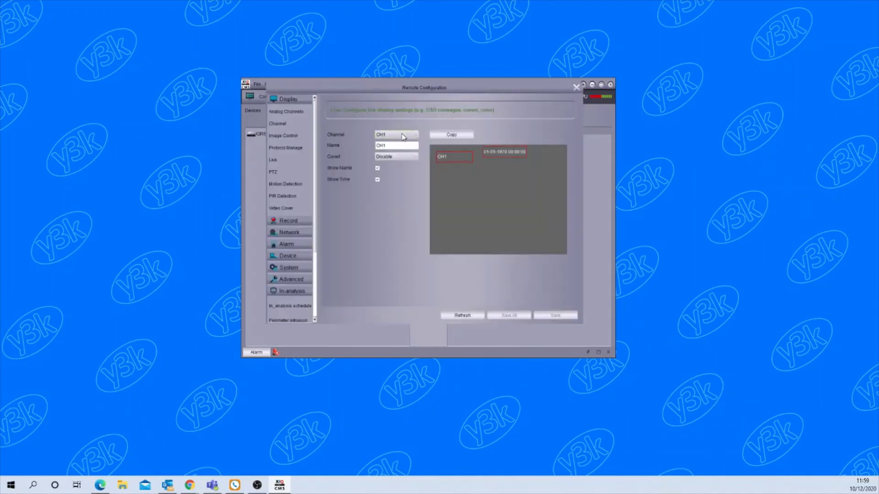
- Review the Analog Channels, Protocol Manage, PIR Detection and Record > MainStream pages, then close Remote Configuration
{"action": "left_click", "coordinate": [293, 115]}
{"action": "left_click", "coordinate": [289, 148]}
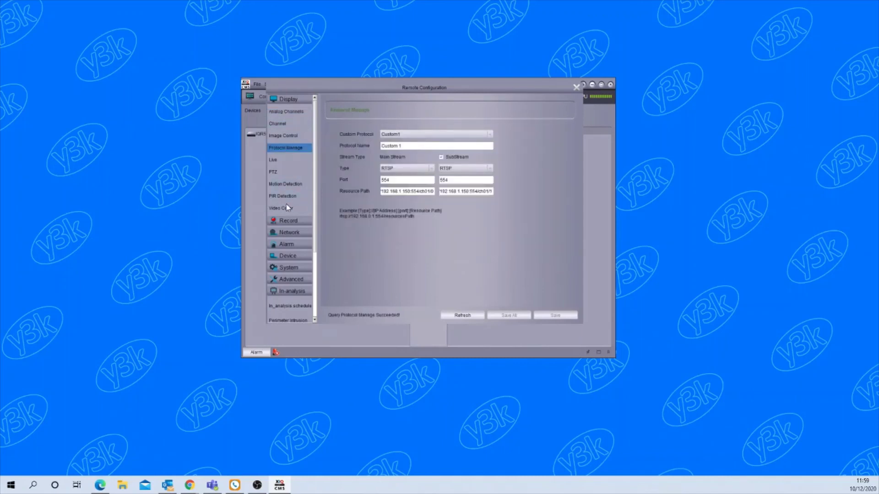
{"action": "left_click", "coordinate": [284, 197]}
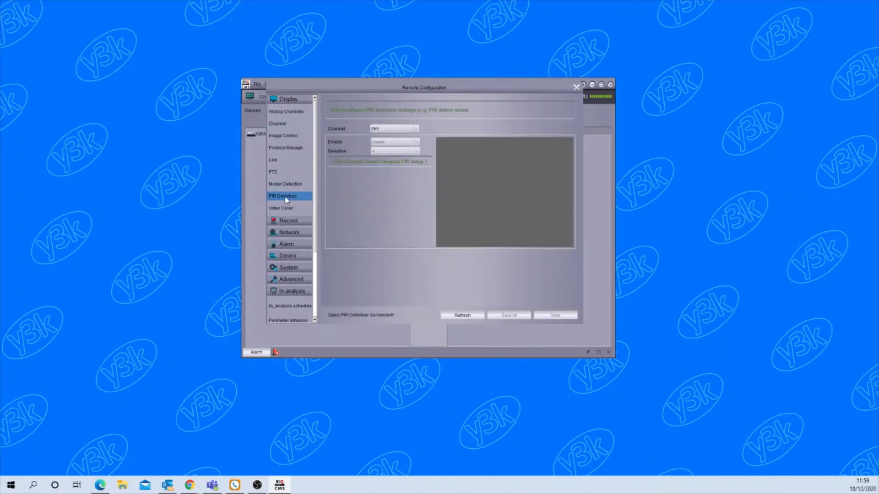
{"action": "left_click", "coordinate": [290, 224]}
{"action": "left_click", "coordinate": [287, 234]}
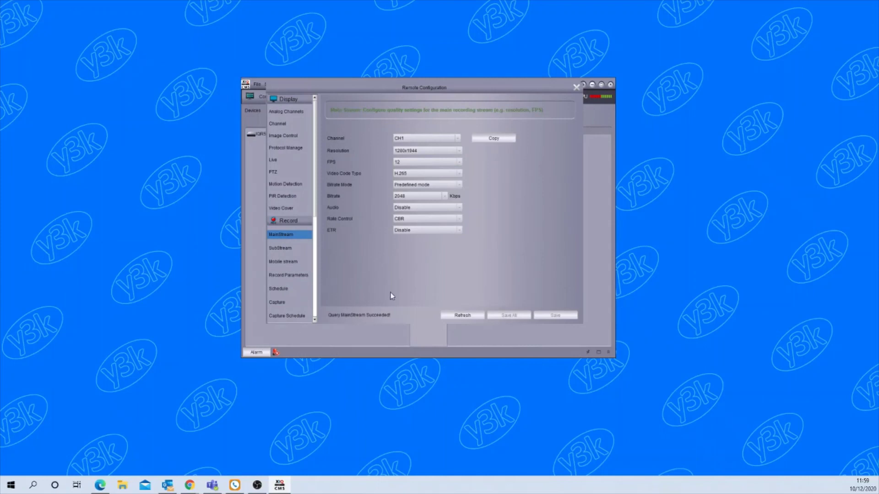
{"action": "left_click", "coordinate": [576, 88]}
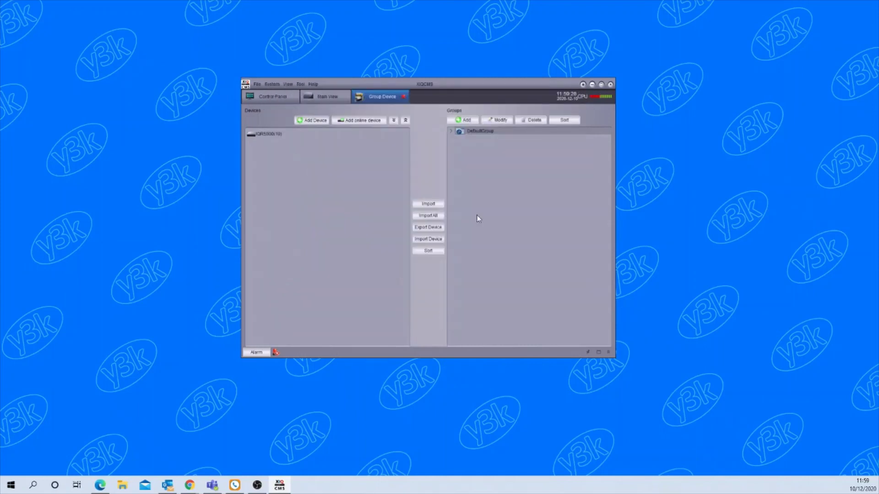